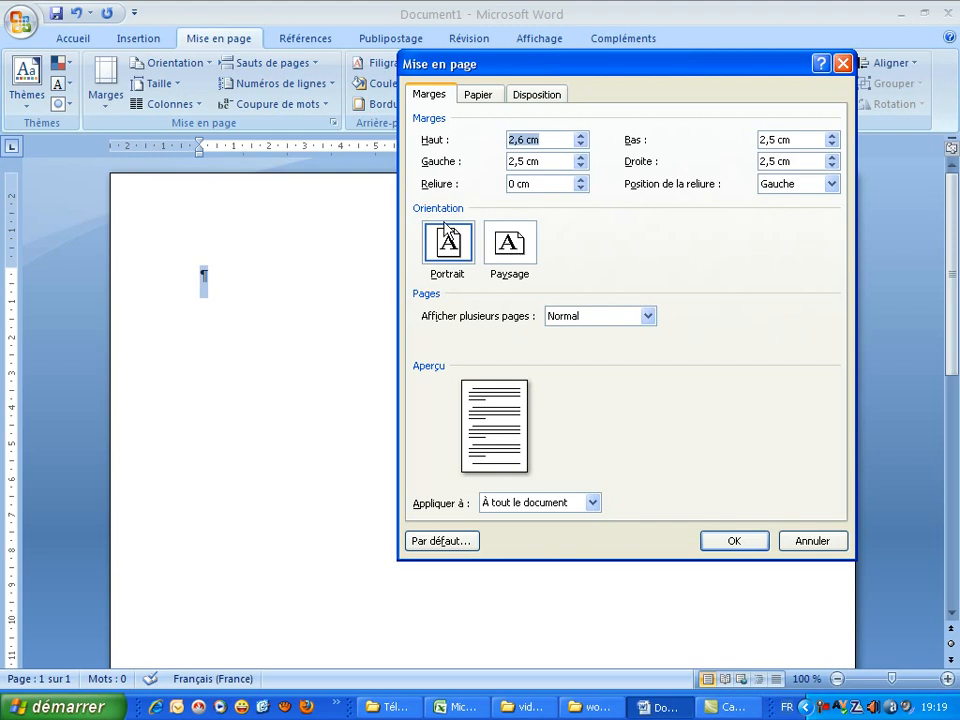
- Try the Paysage orientation and the B5 paper format in the page setup, restoring Portrait and A4
left_click(511, 247)
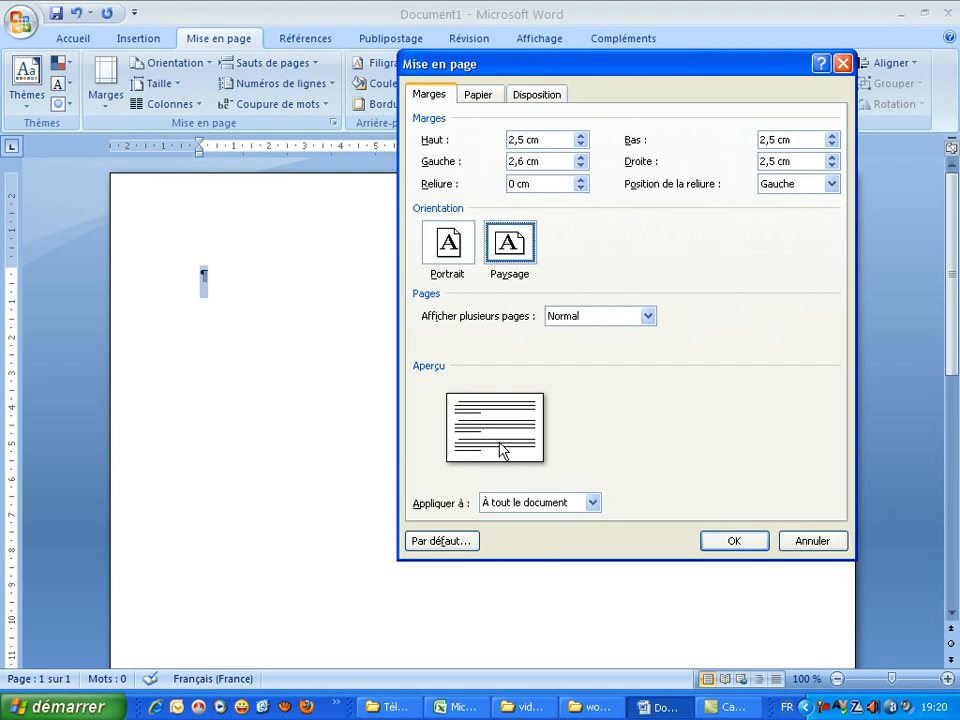
left_click(451, 267)
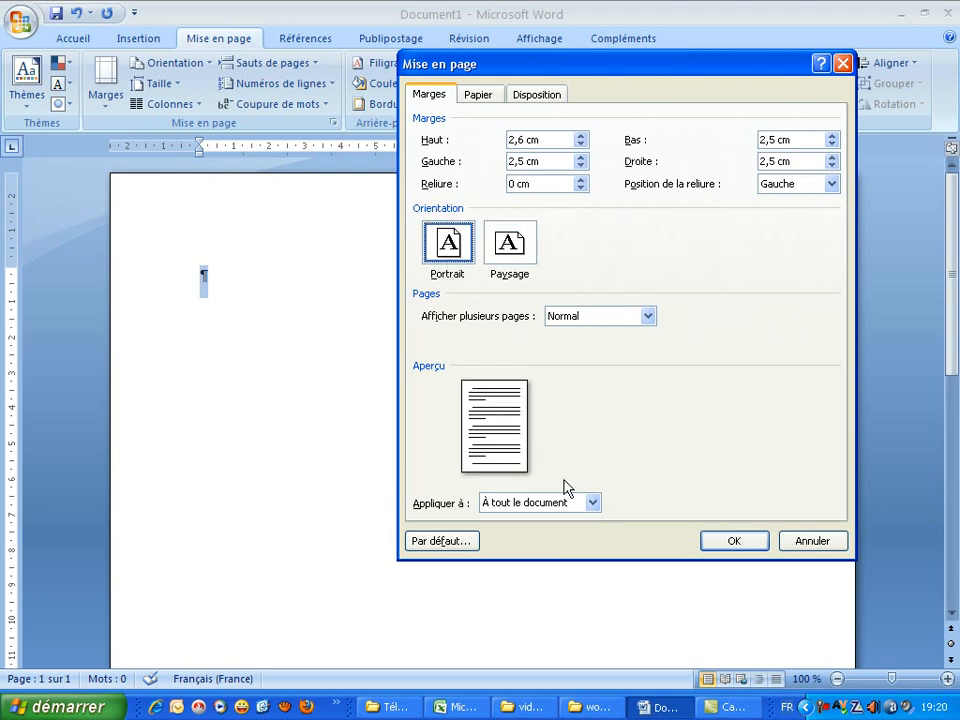
left_click(478, 95)
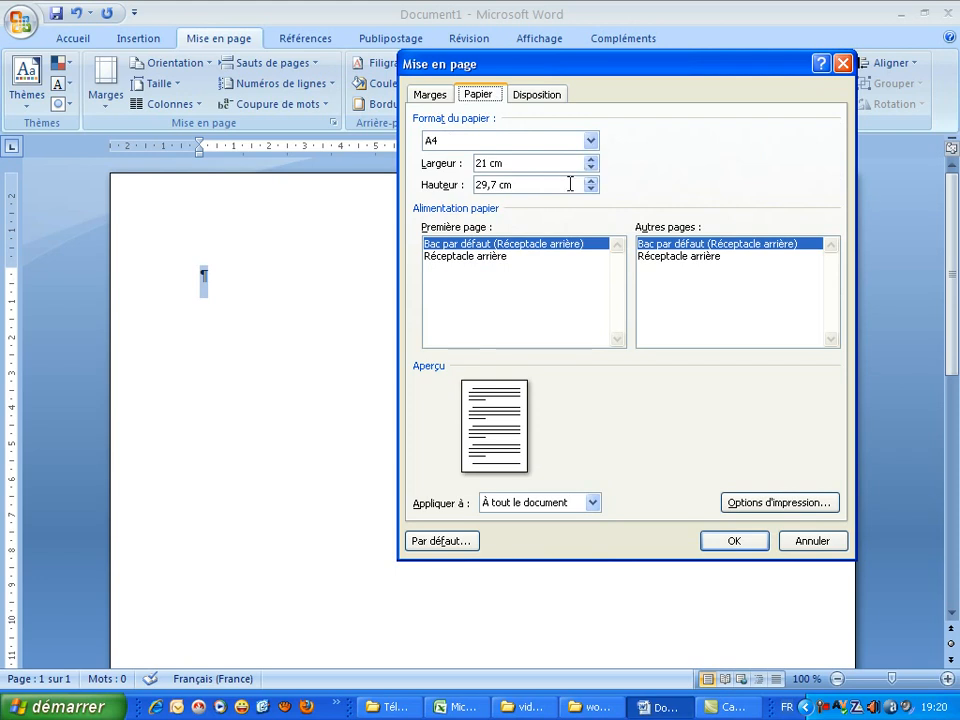
left_click(591, 141)
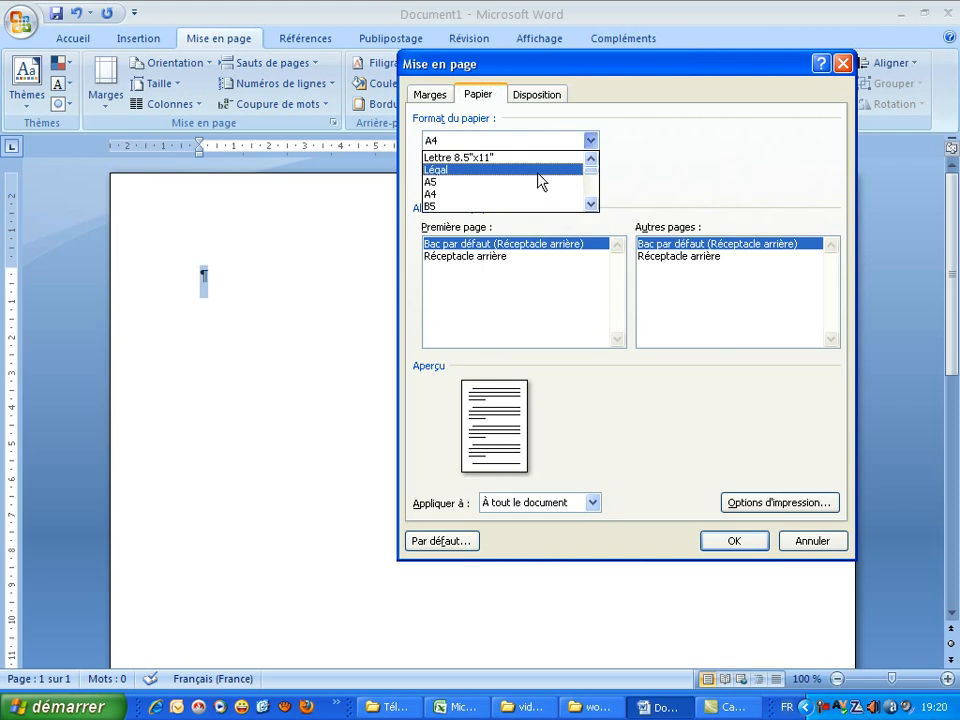
left_click(491, 206)
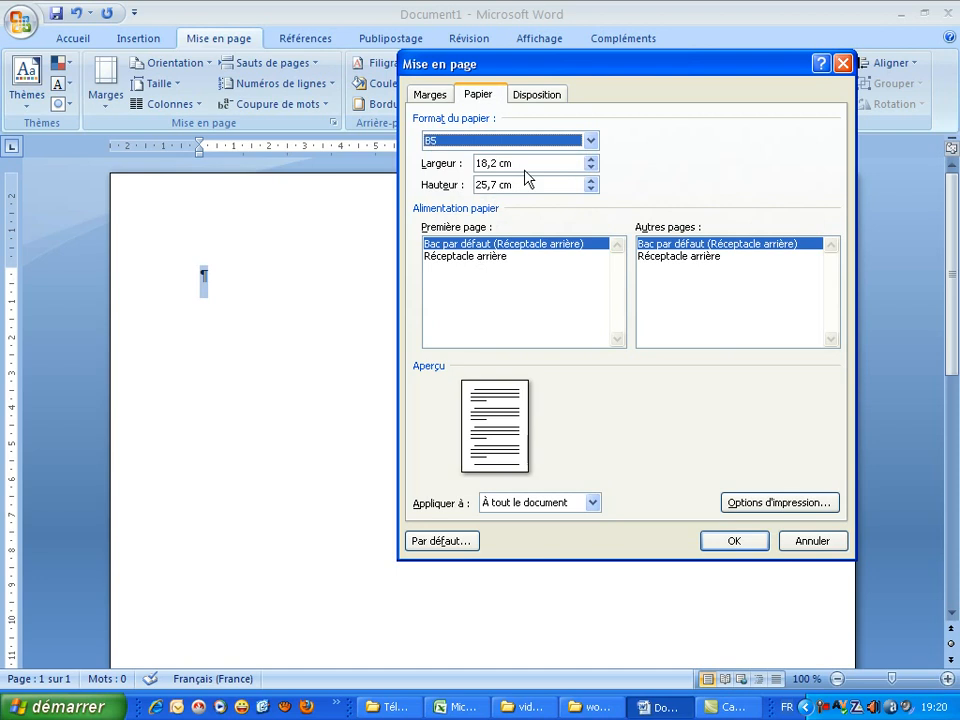
left_click(590, 140)
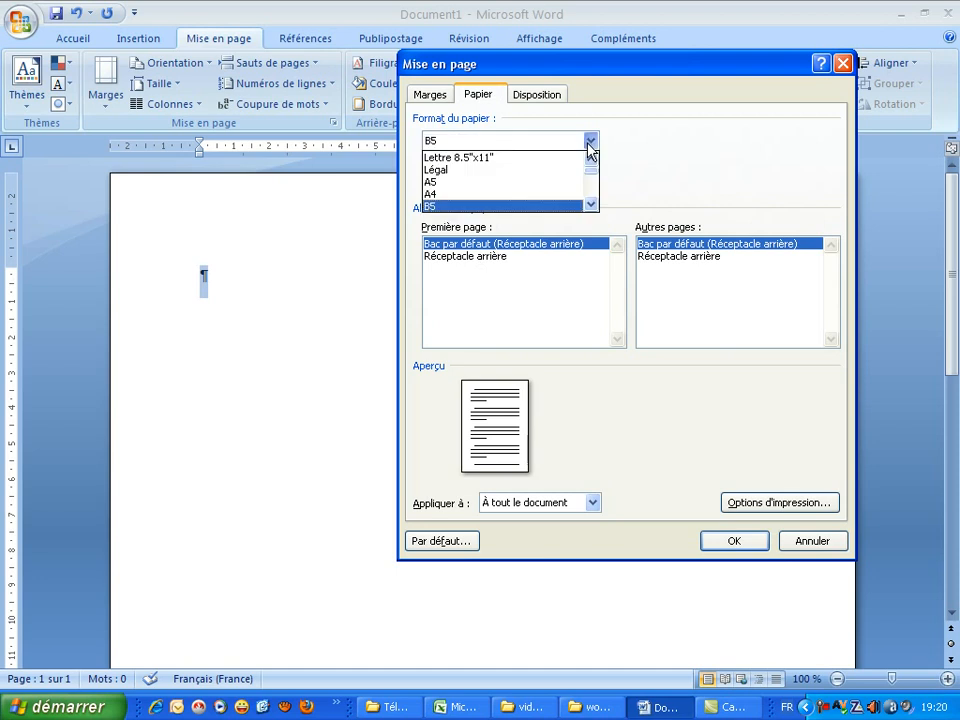
left_click(480, 195)
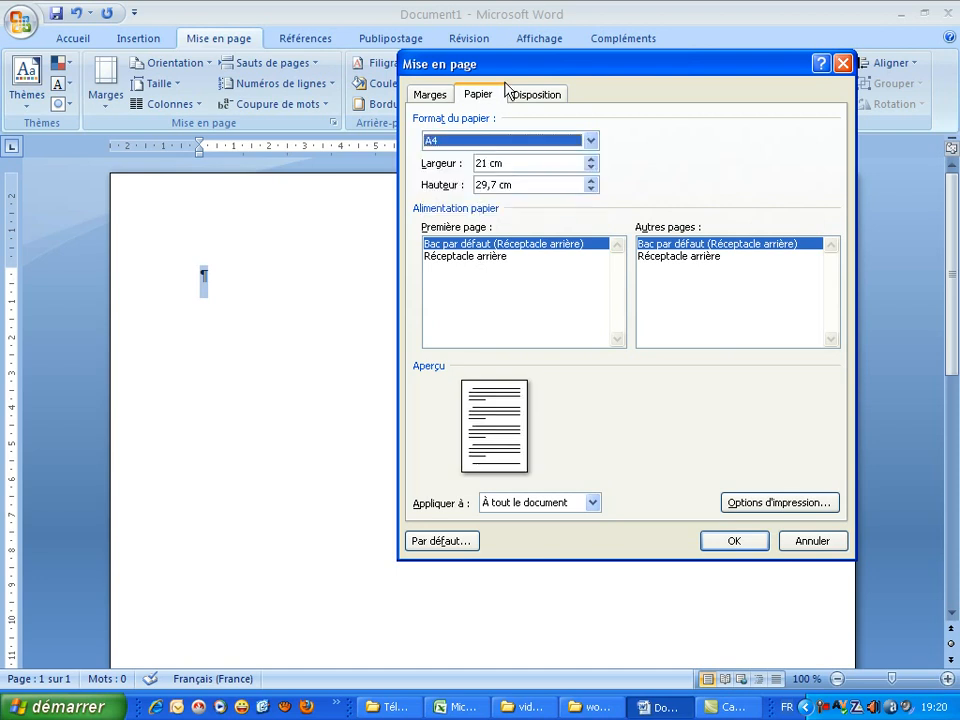
- Try different odd and even headers and footers, switch to a different first page instead, and check the vertical alignment choices
left_click(537, 94)
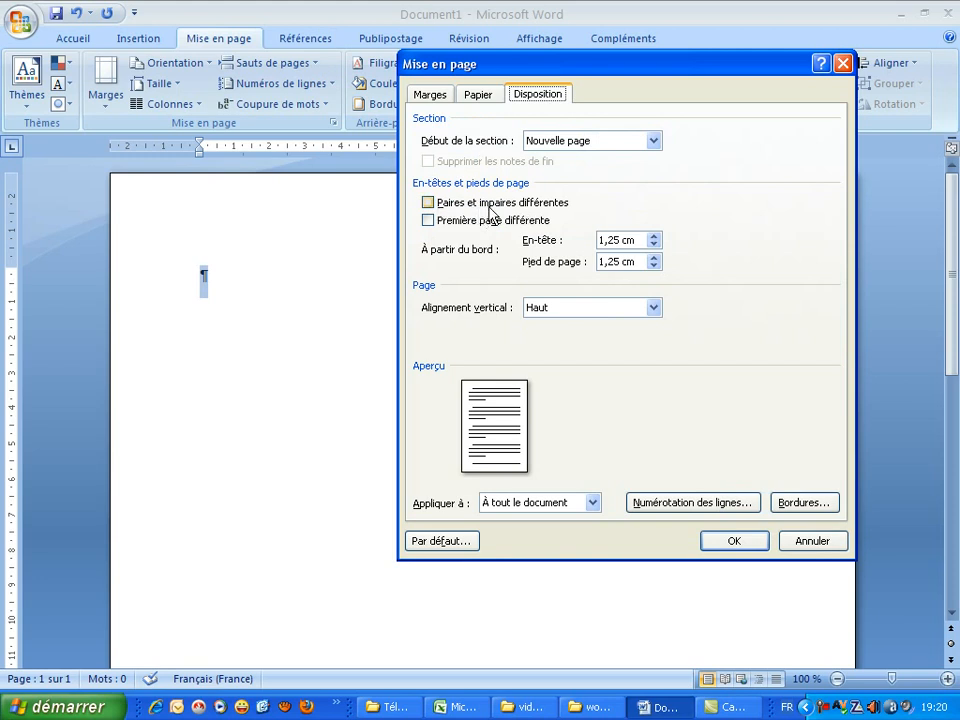
left_click(428, 204)
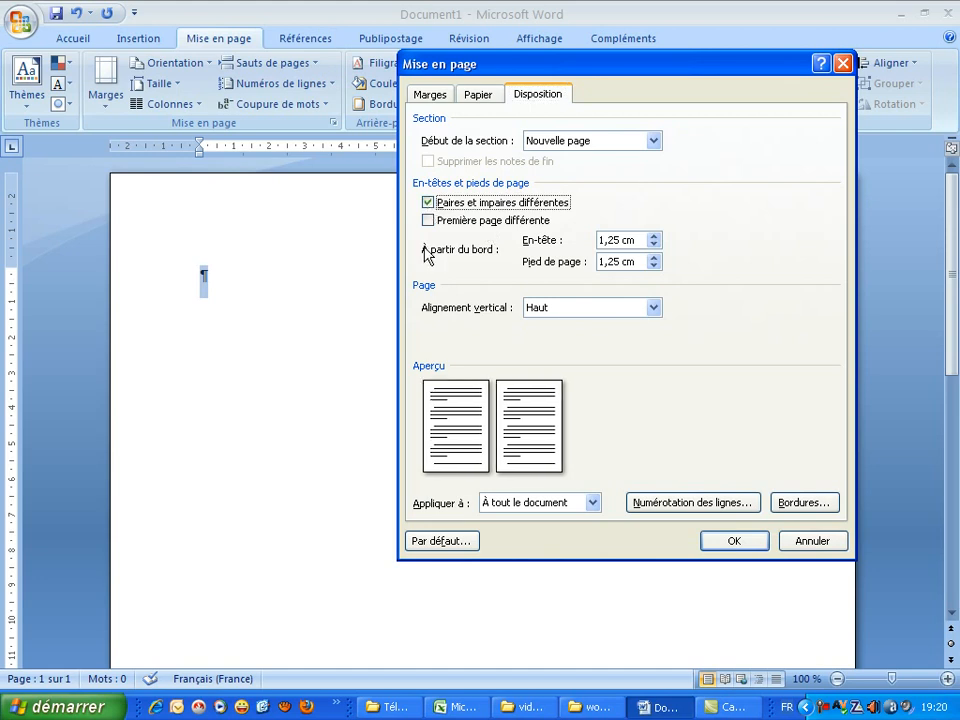
left_click(428, 202)
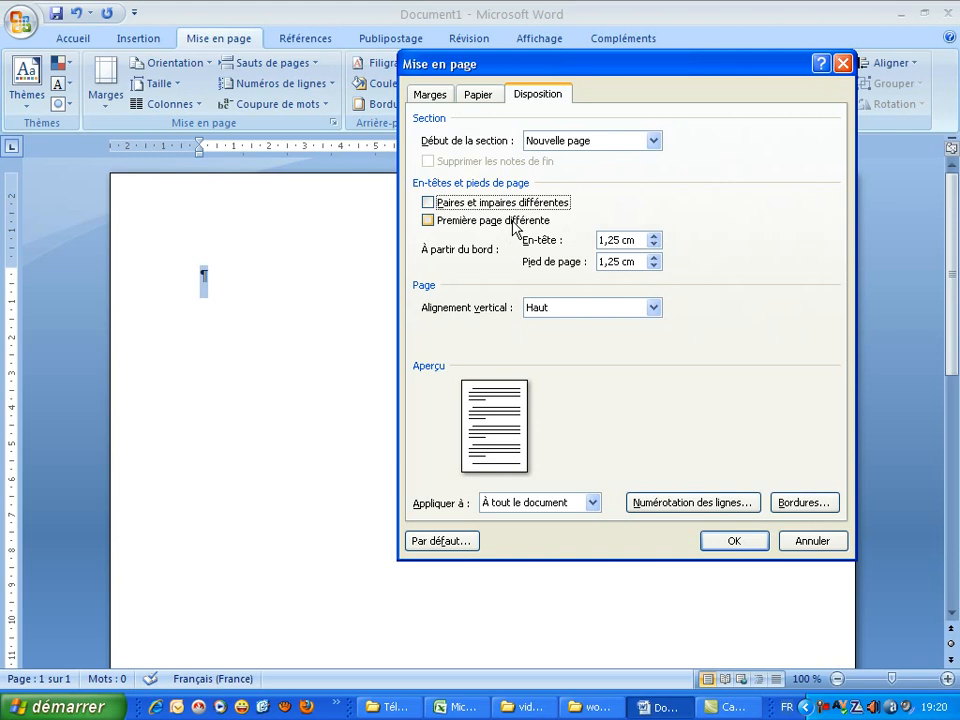
left_click(428, 221)
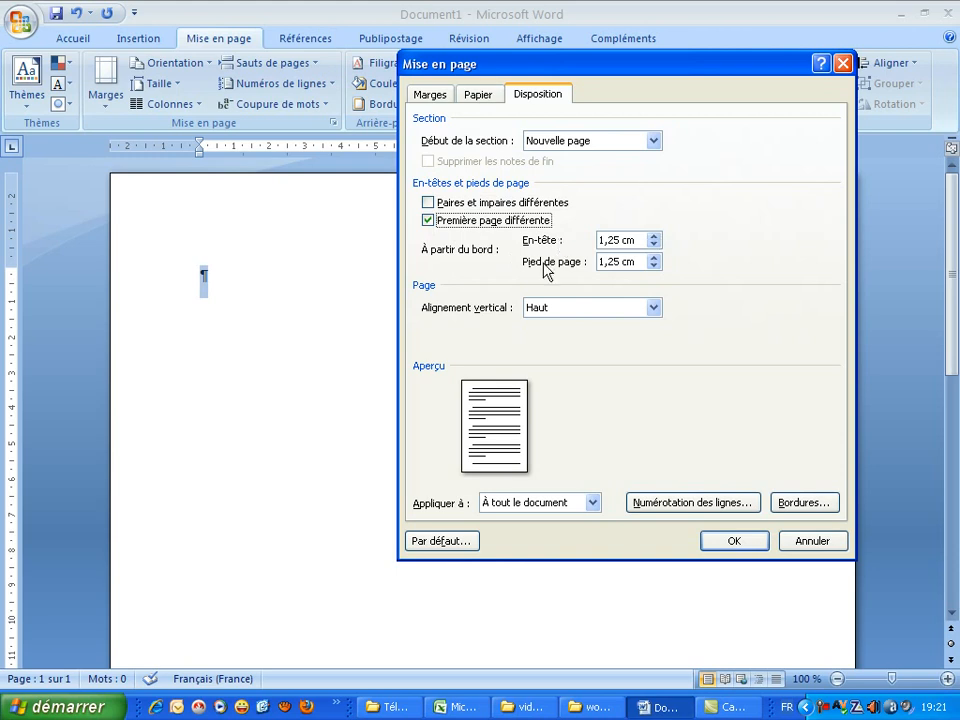
left_click(653, 309)
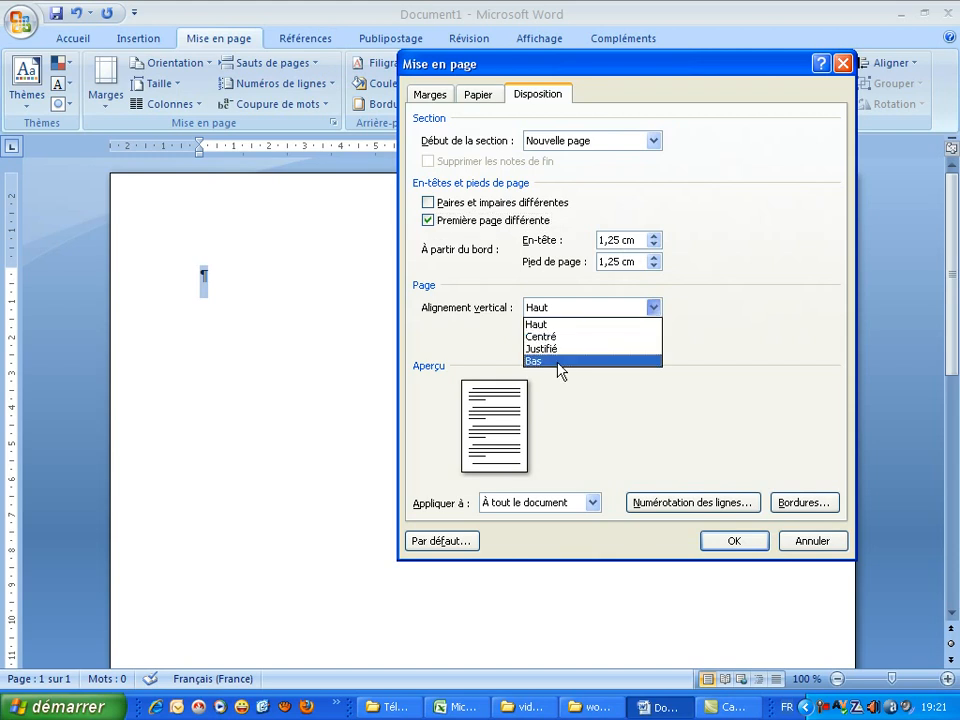
- Try line numbering with an increment of 1 restarting on each new page, and dismiss the page setup without applying it
left_click(662, 503)
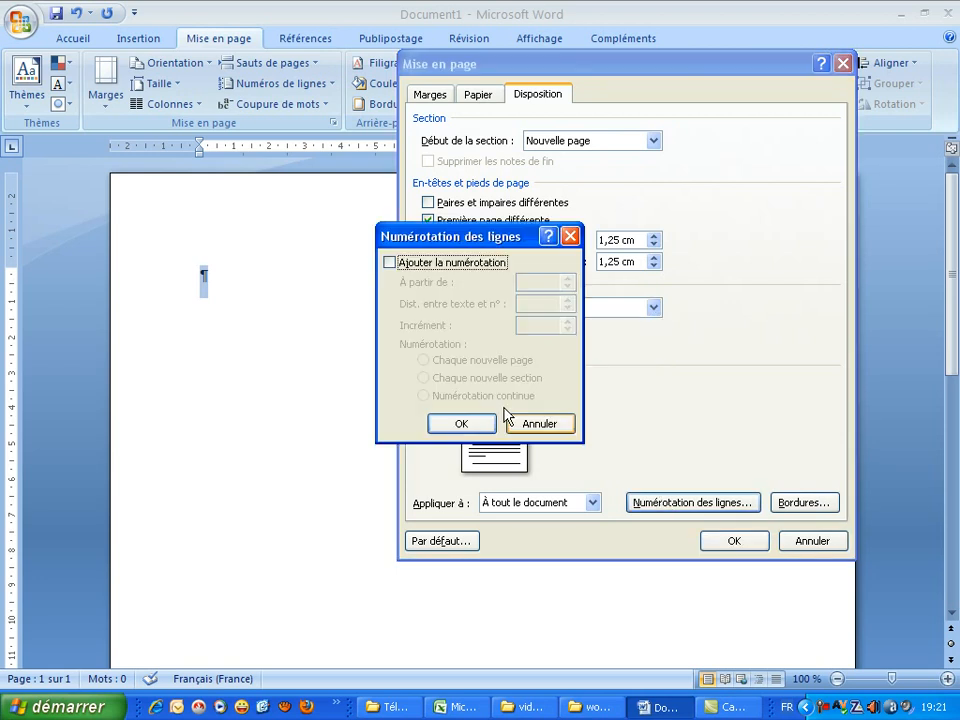
left_click(389, 263)
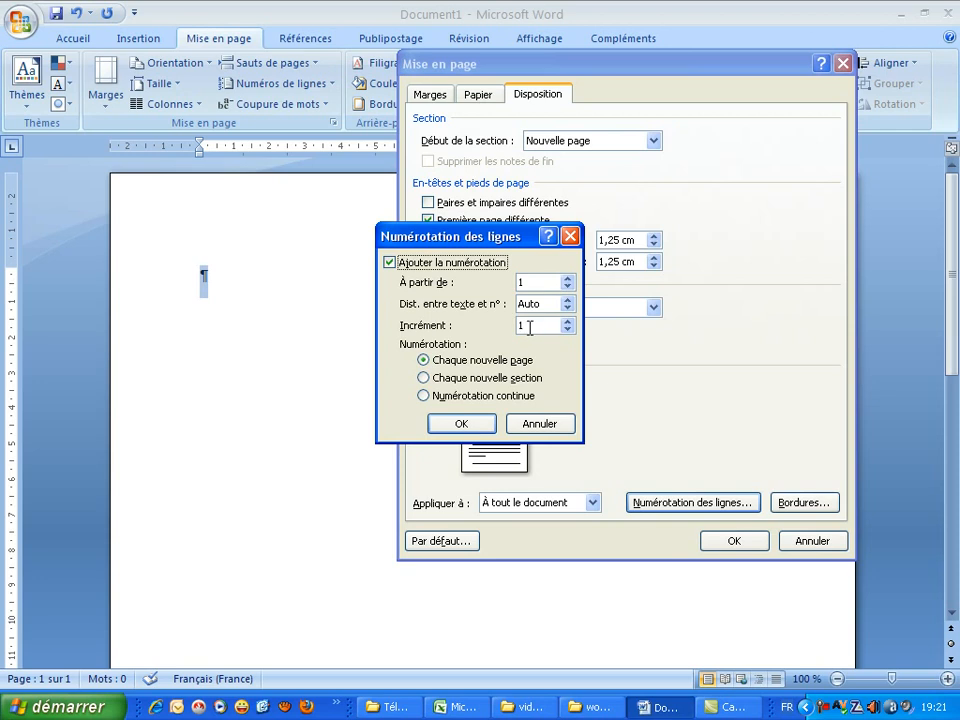
left_click_drag(530, 327, 517, 333)
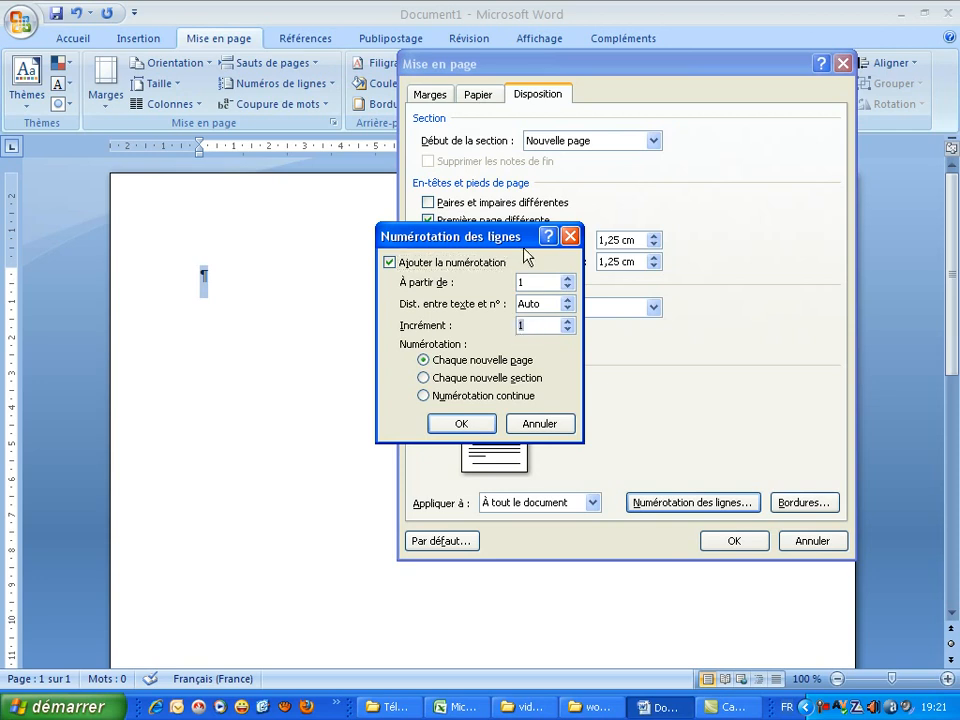
type("2")
type("1")
left_click(461, 424)
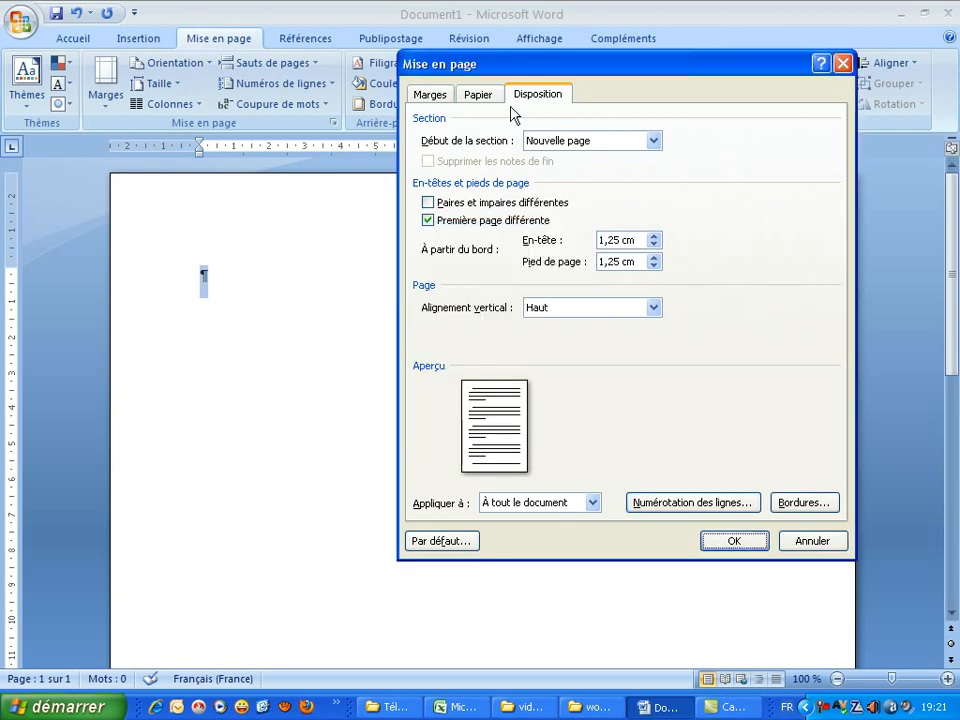
left_click(844, 66)
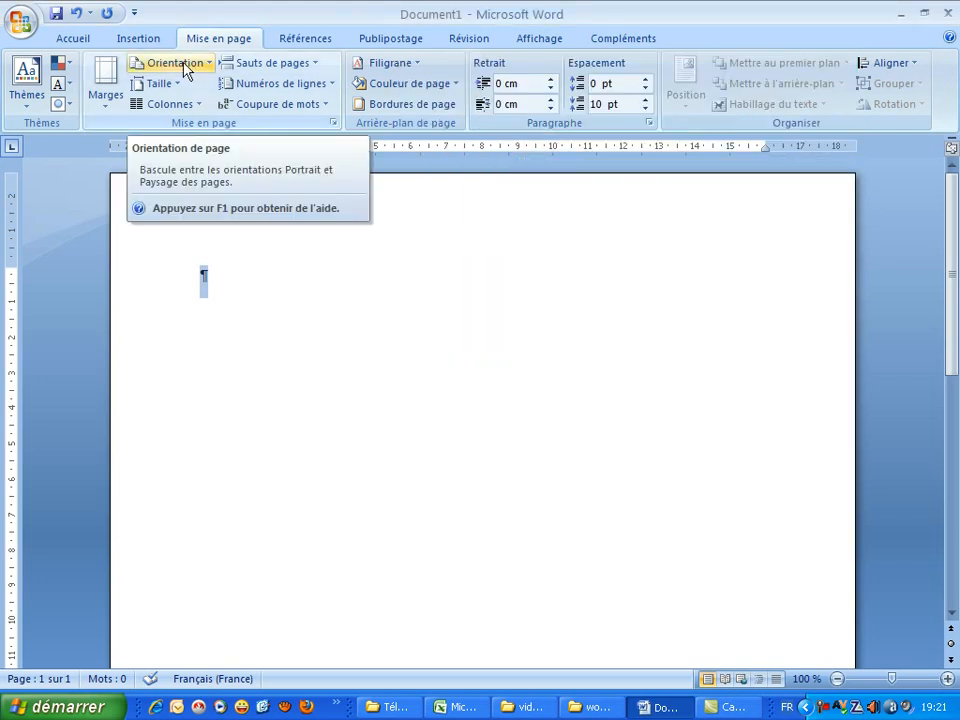
- Switch the page orientation to Paysage and back to Portrait, and check the available paper sizes
left_click(176, 63)
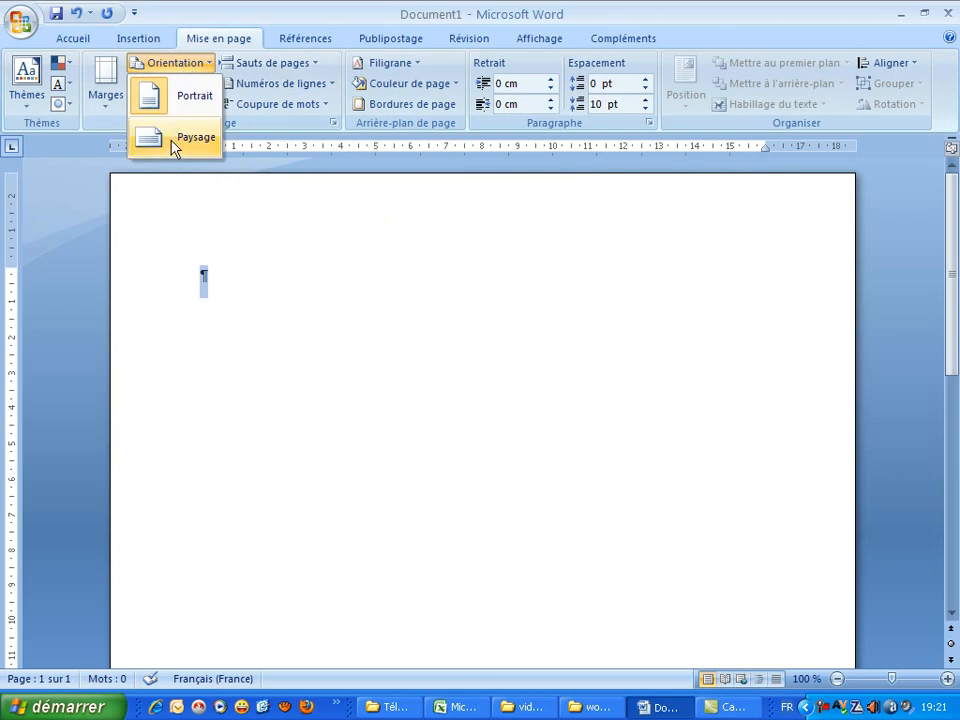
left_click(174, 148)
left_click(180, 63)
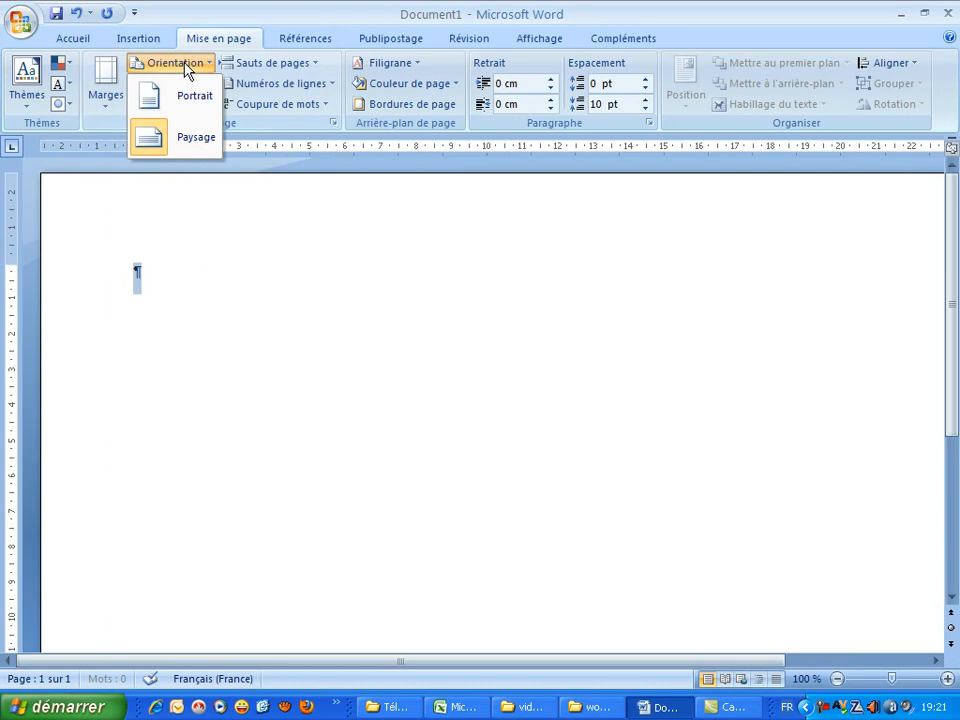
left_click(188, 97)
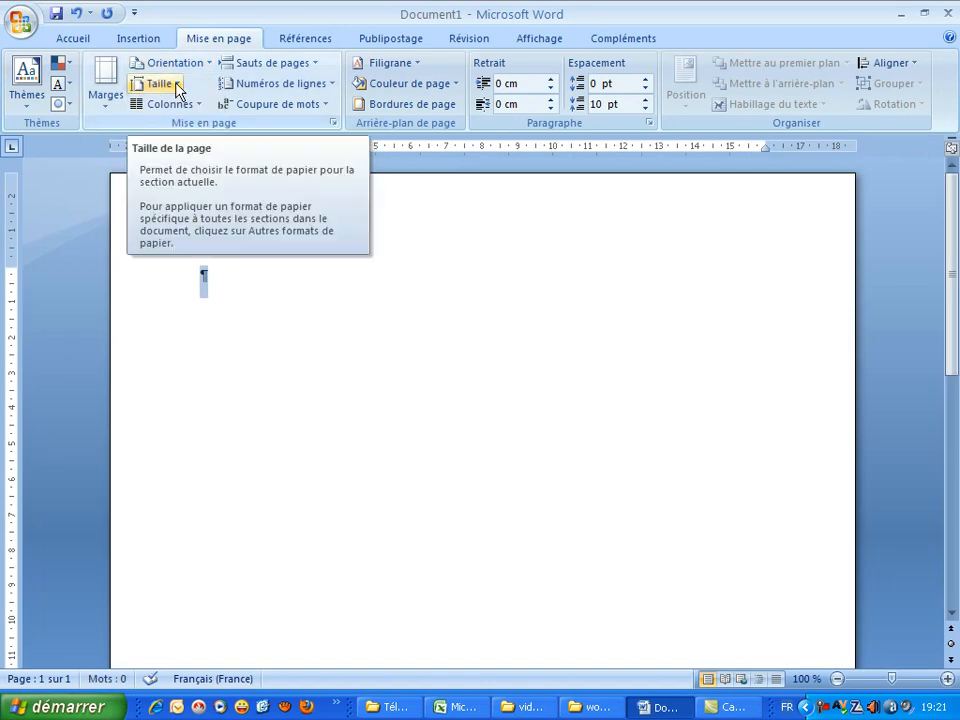
left_click(178, 88)
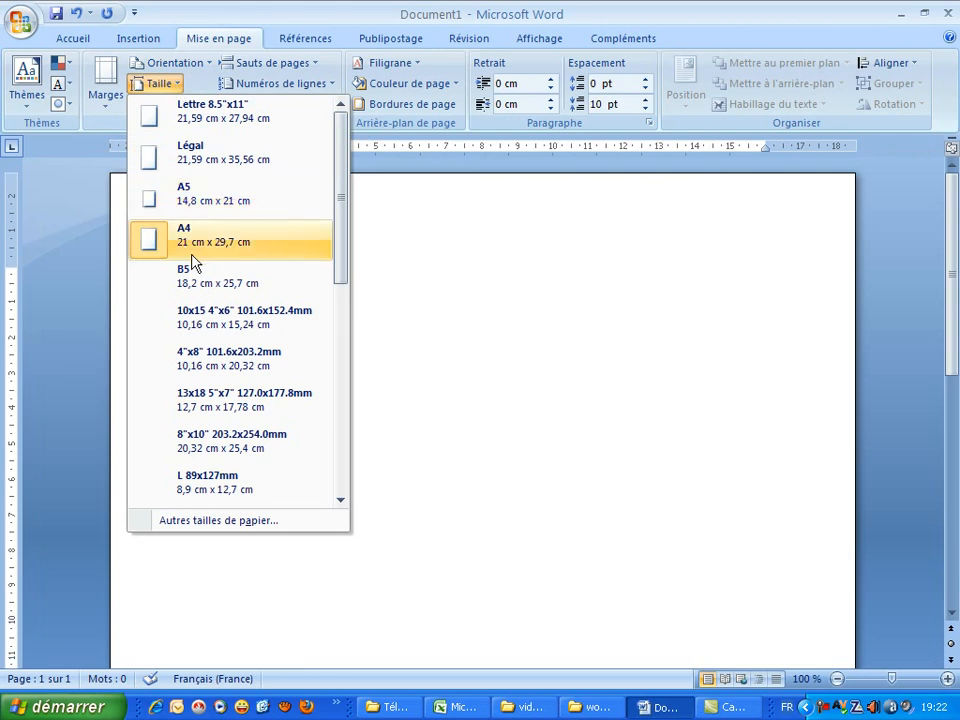
left_click(376, 241)
- Lay out the selected text in two equal columns
left_click(184, 104)
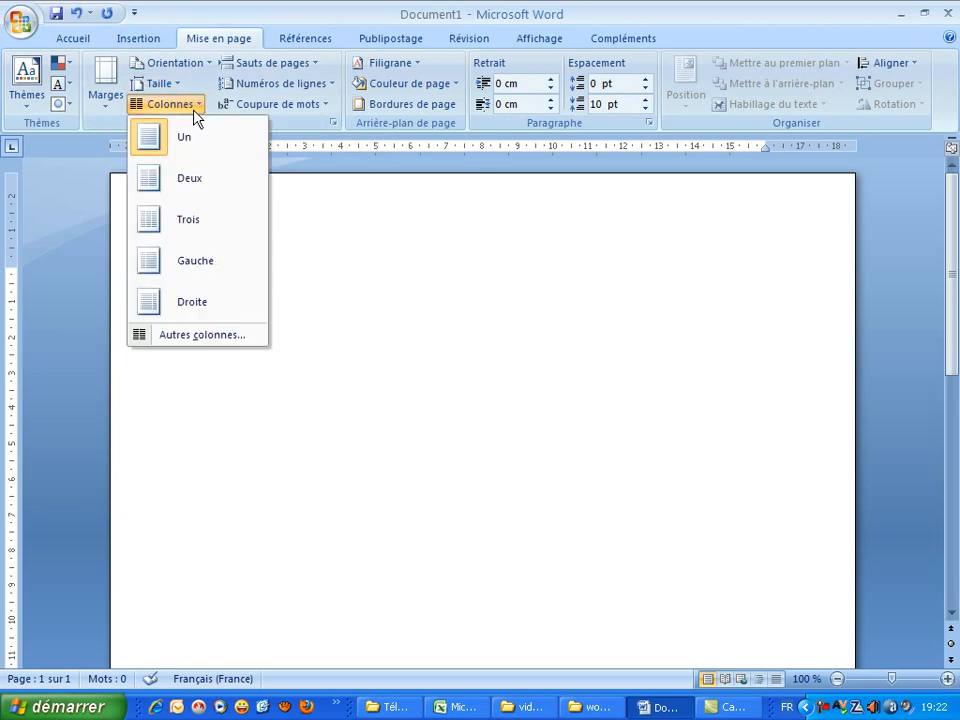
left_click(202, 186)
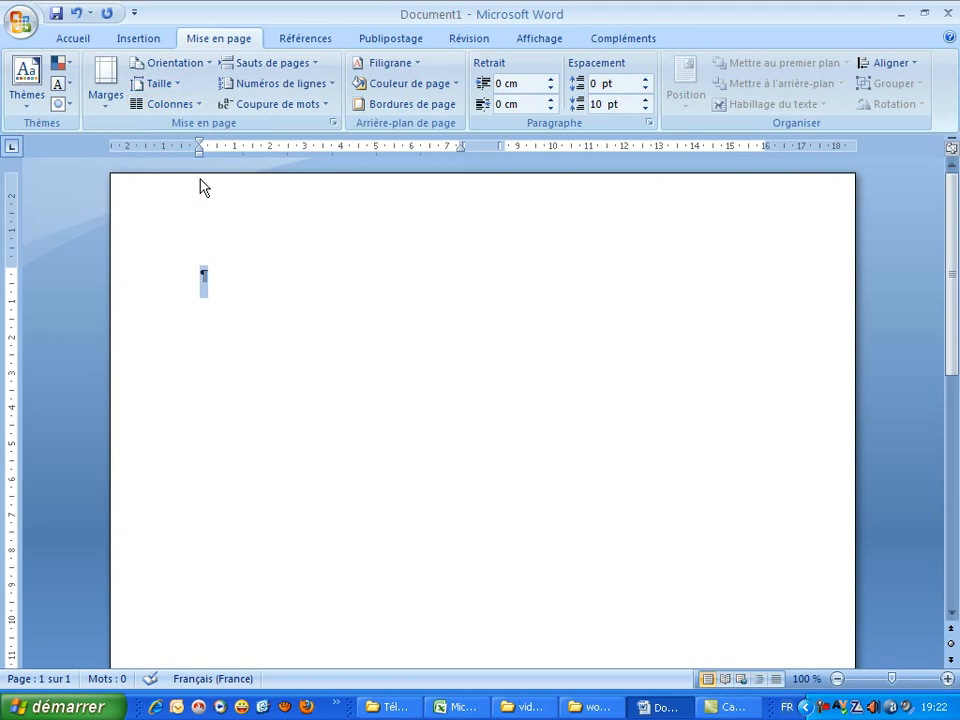
- Try a separator line between the columns in the detailed column settings, and close them without applying it
left_click(200, 105)
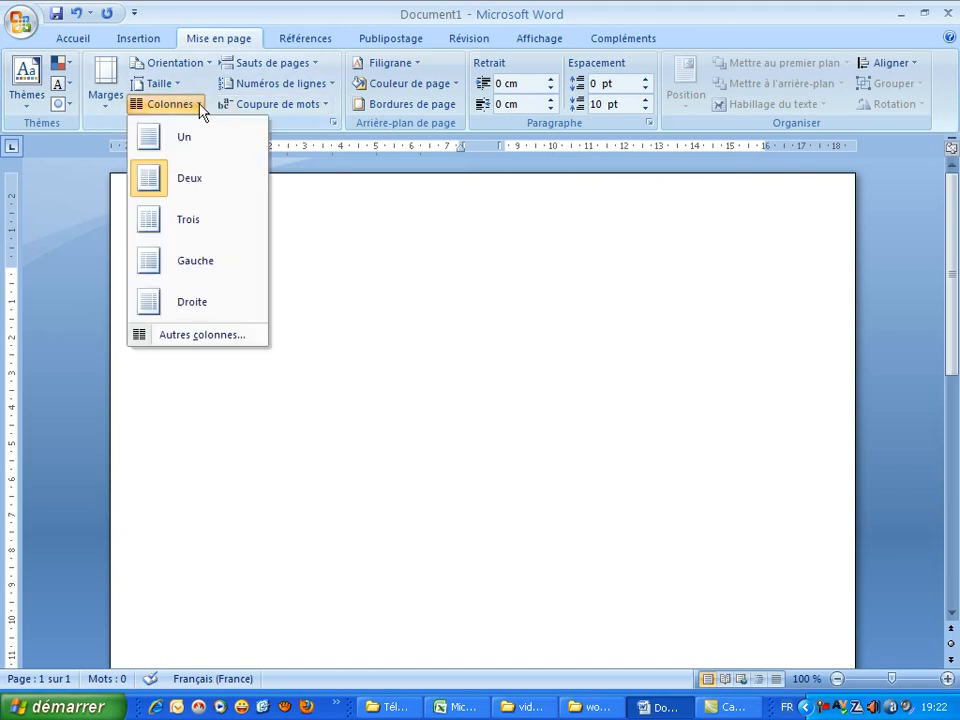
left_click(198, 336)
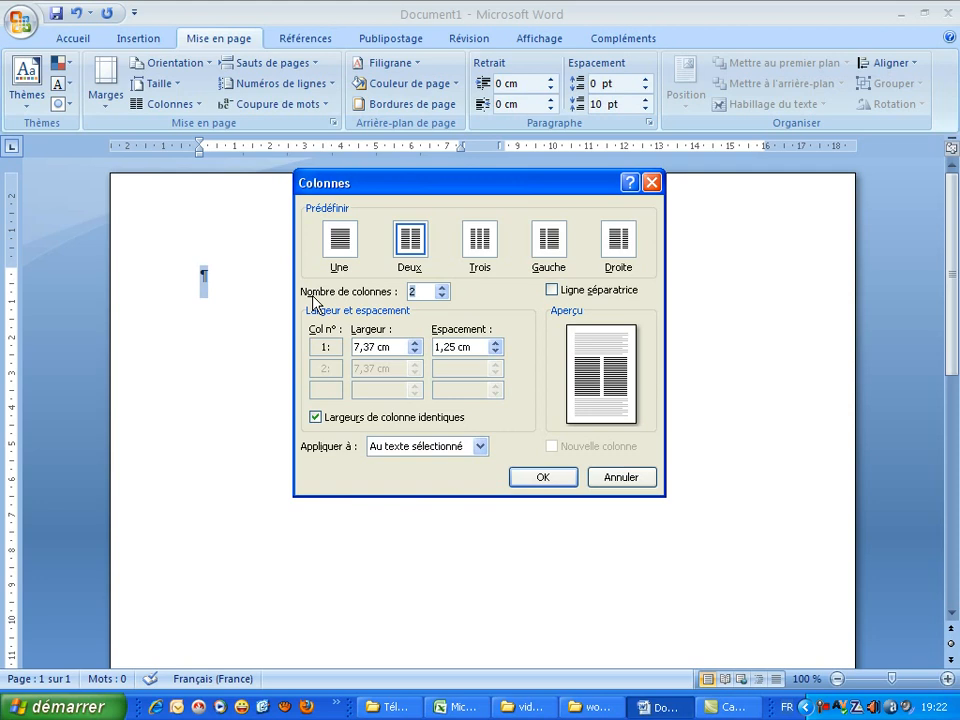
left_click(552, 290)
left_click(652, 182)
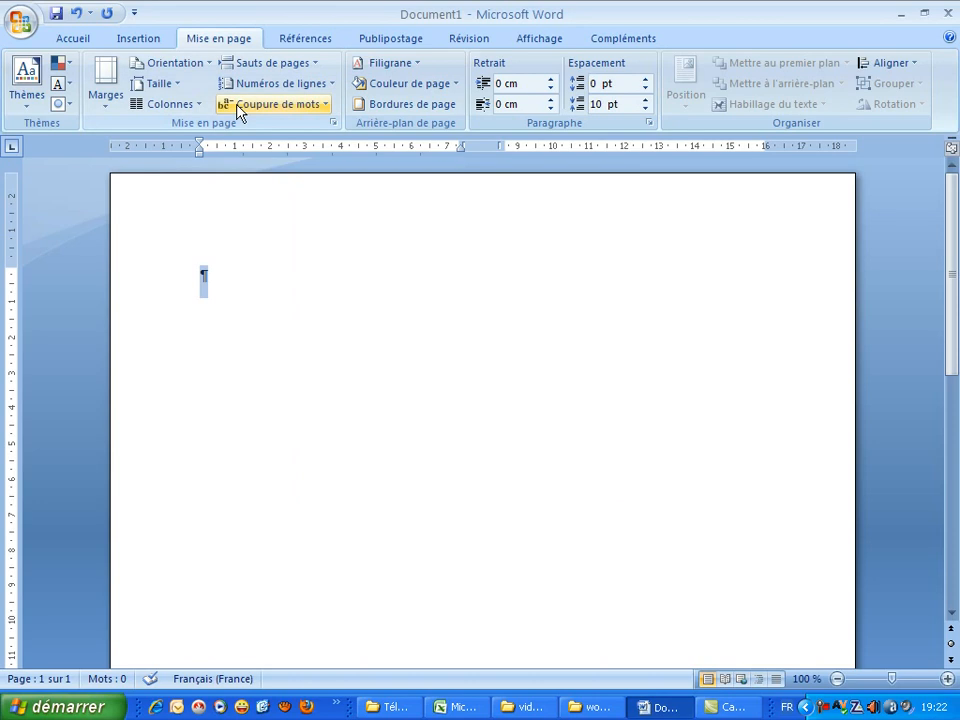
- Examine the line numbering choices and detailed numbering options, leaving the numbering options without changing anything
left_click(320, 91)
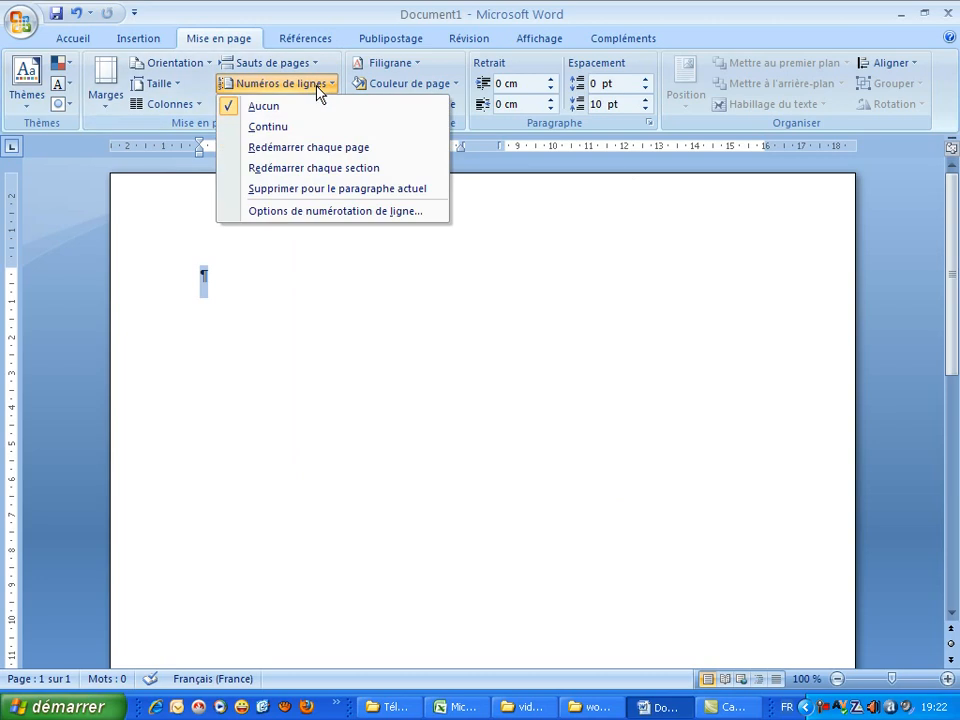
left_click(313, 212)
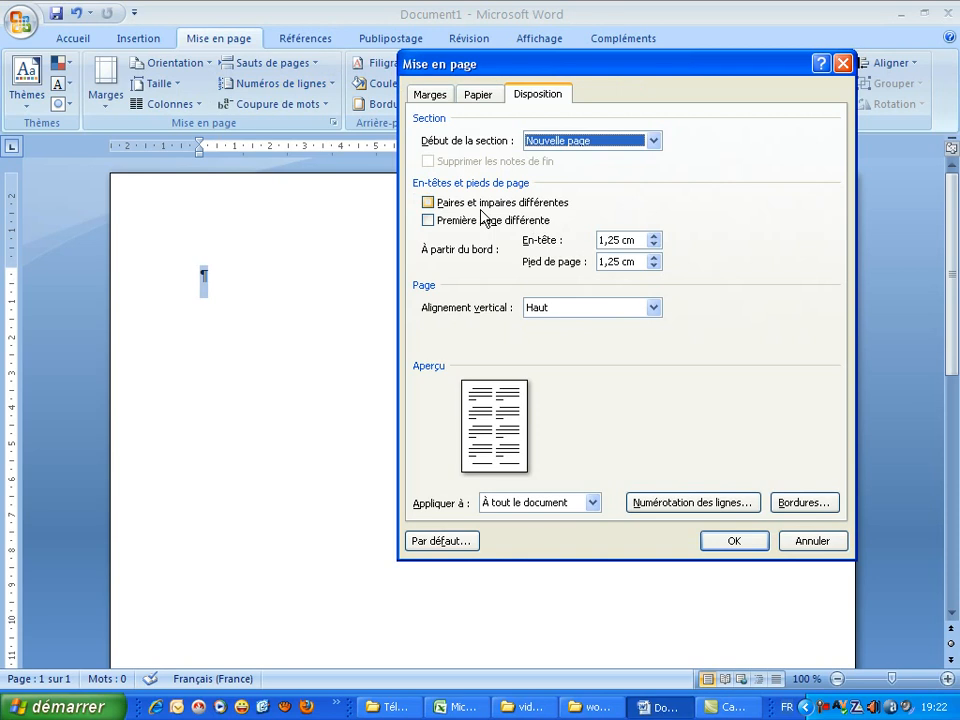
left_click(674, 506)
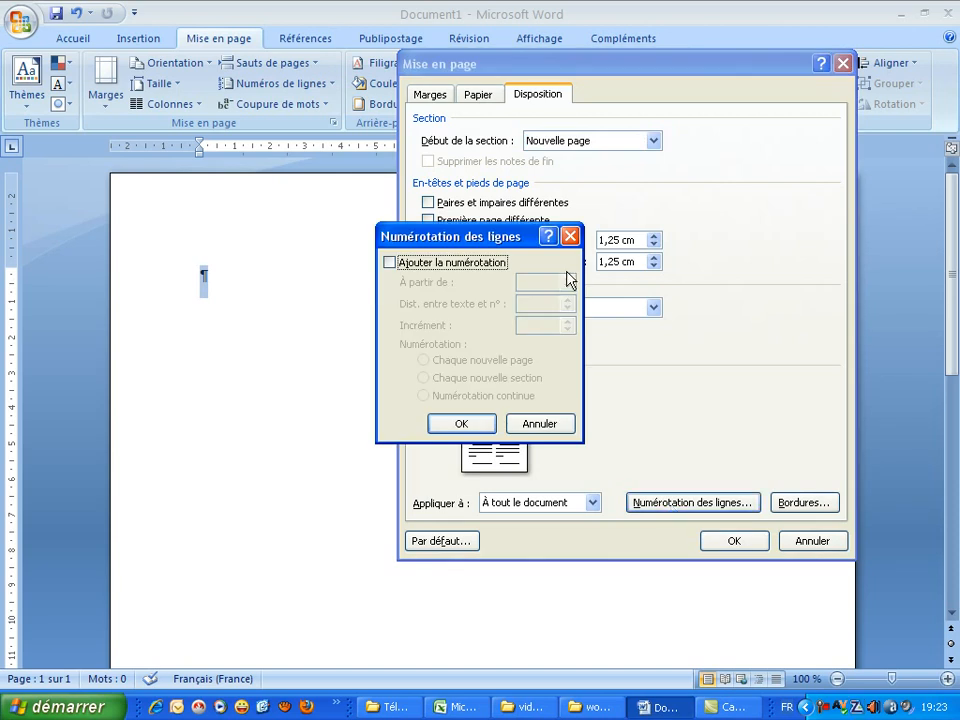
key("Escape")
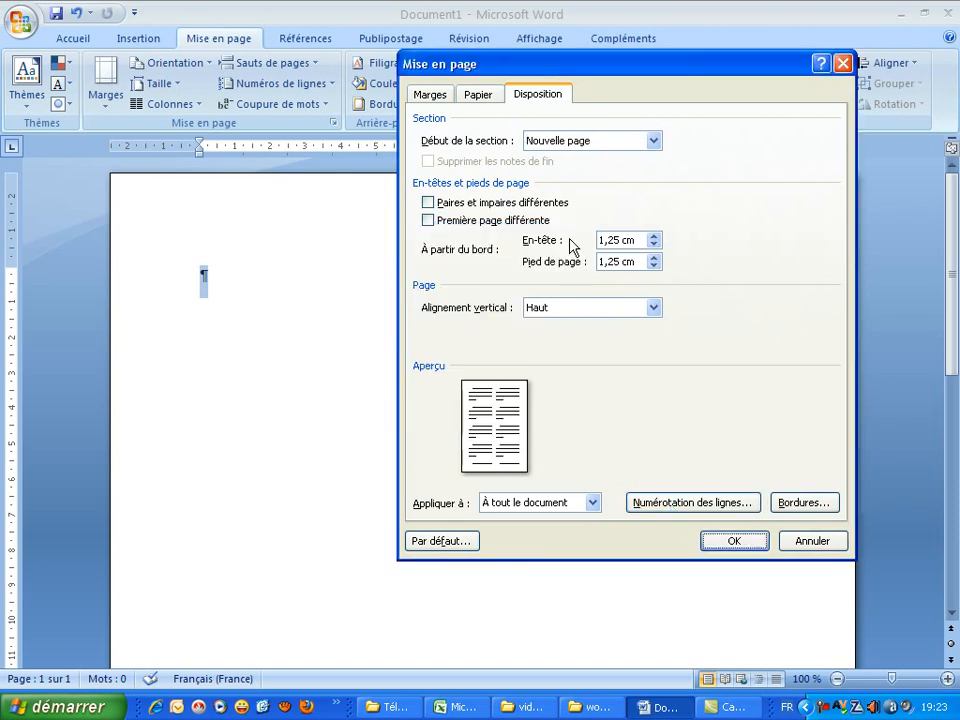